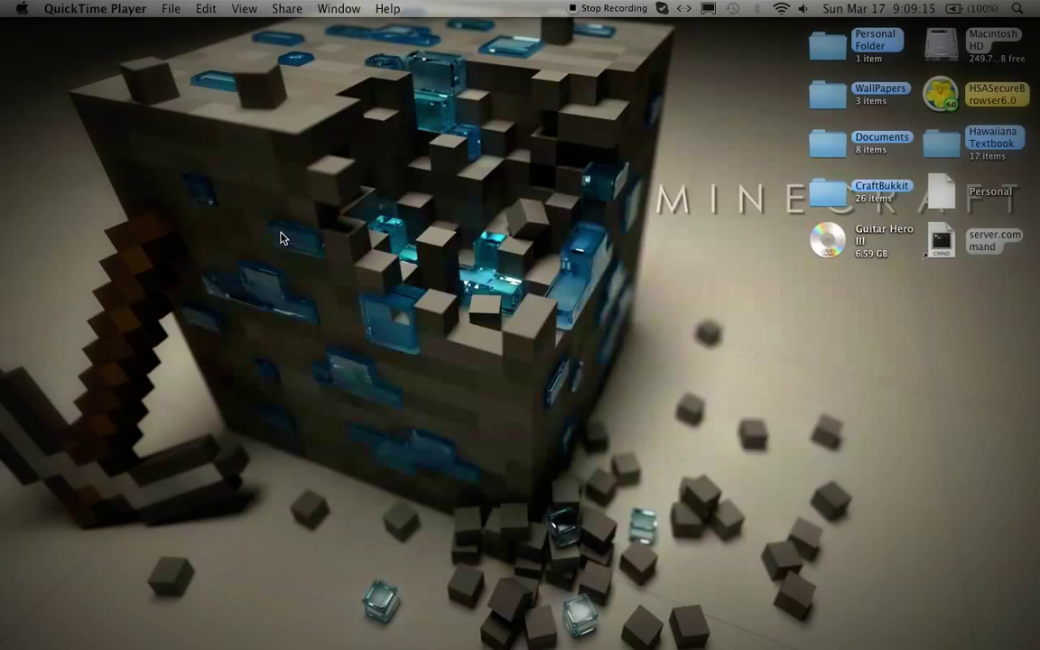
{"action": "left_click", "coordinate": [802, 8]}
{"action": "left_click", "coordinate": [802, 8]}
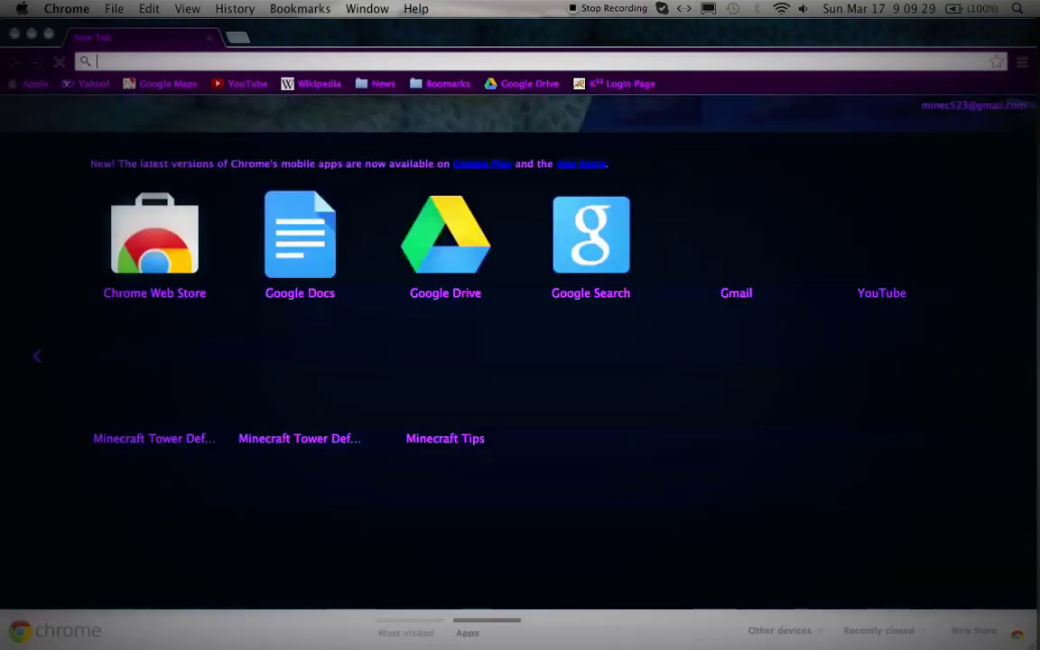
Search the web for "Minecraft Forge" and open the Minecraft Forge Forums result
{"action": "type", "text": "Minecraft Forge"}
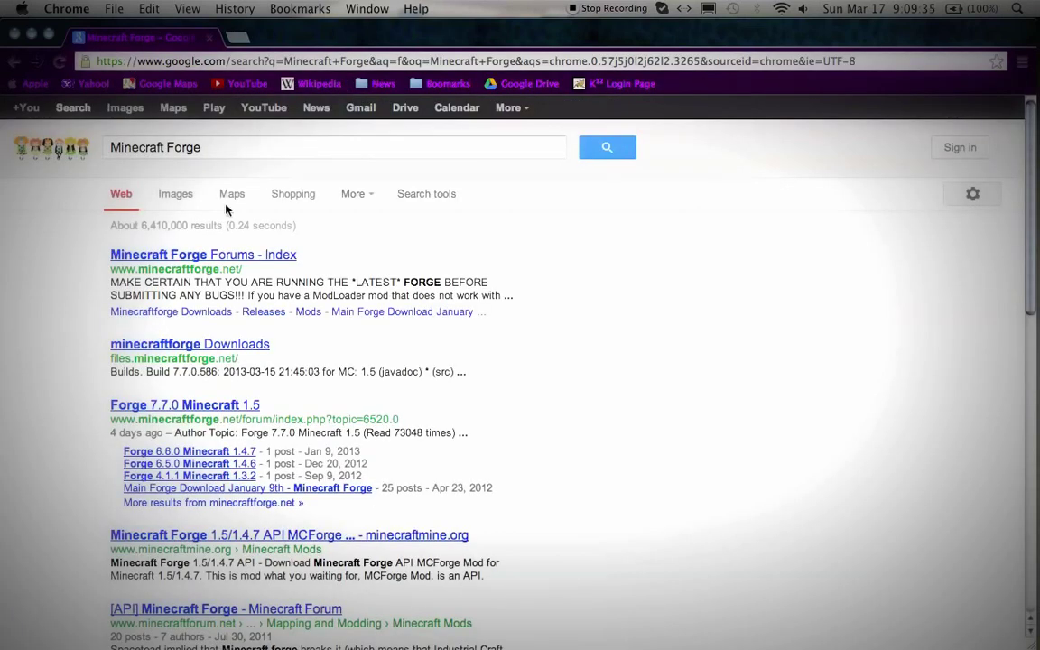
{"action": "left_click_drag", "start_coordinate": [181, 371], "coordinate": [193, 395]}
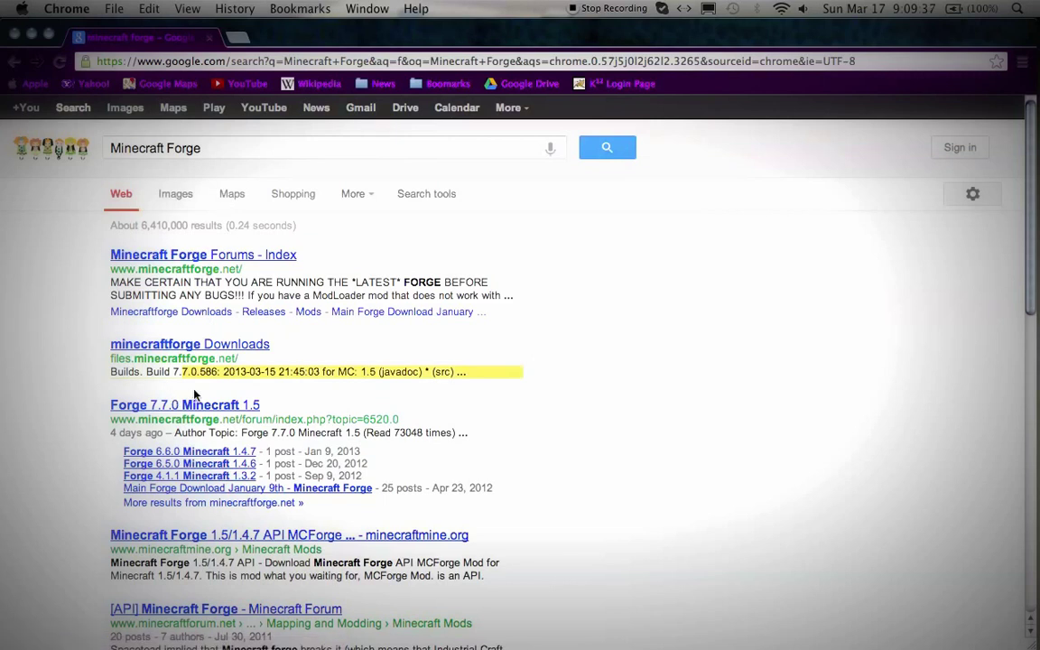
{"action": "left_click", "coordinate": [344, 376]}
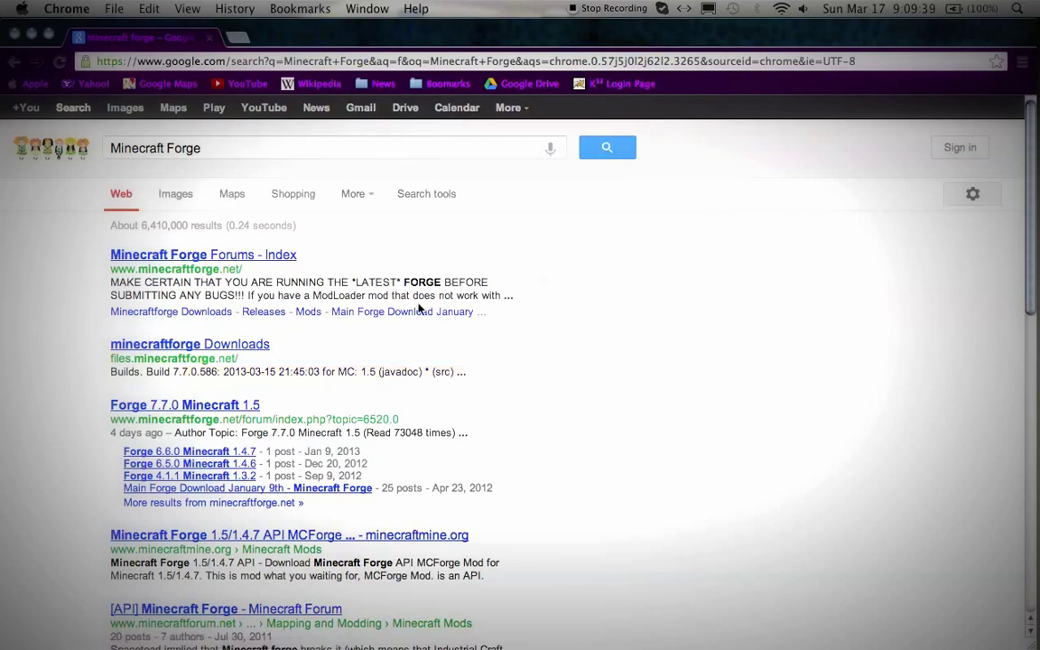
{"action": "left_click", "coordinate": [265, 254]}
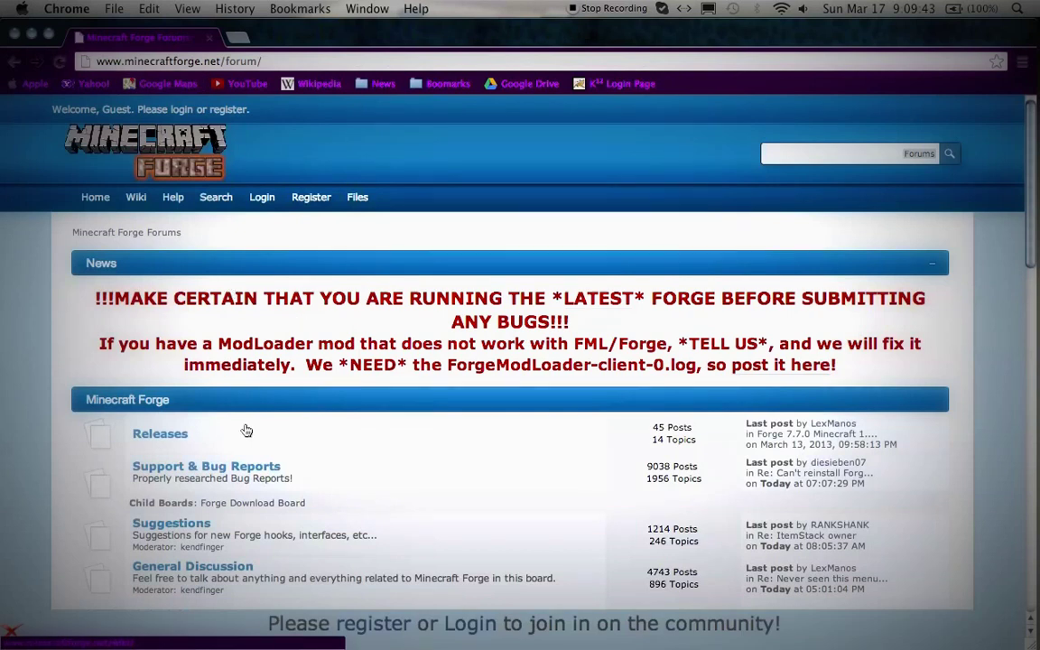
Download the Universal file of Forge 7.7.0 for Minecraft 1.5 from the Releases board through its Adfly link, skipping the ad
{"action": "left_click", "coordinate": [167, 454]}
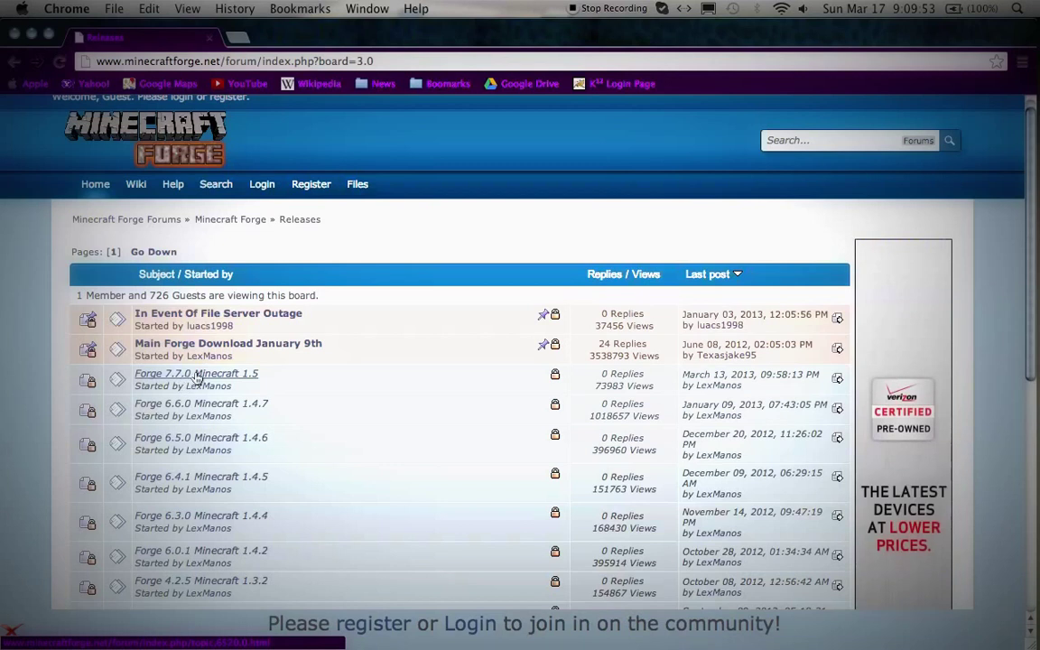
{"action": "left_click", "coordinate": [215, 375]}
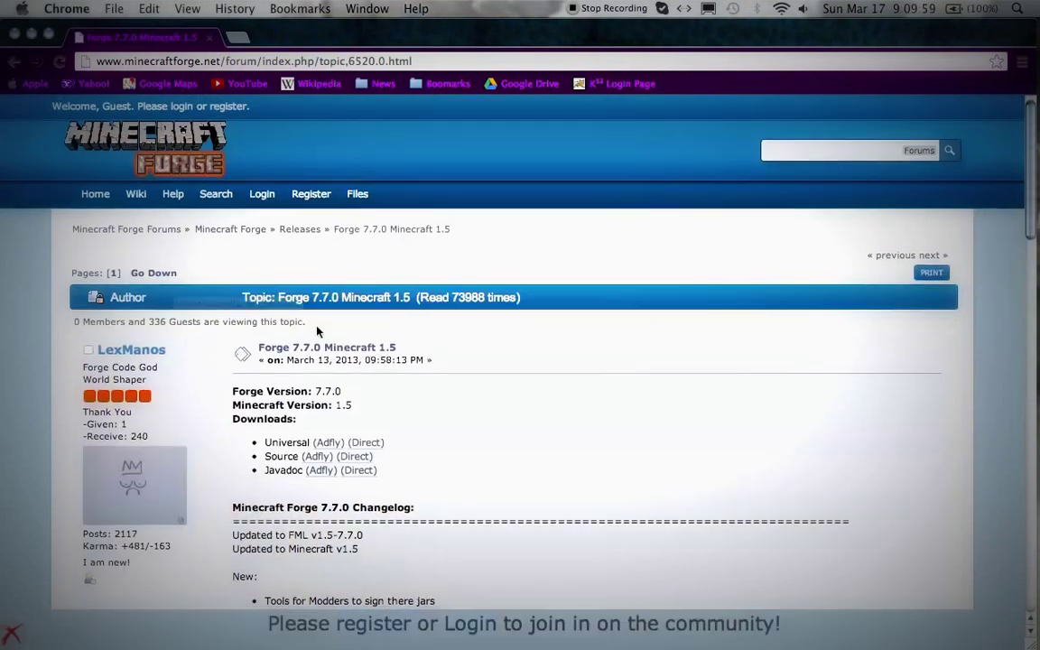
{"action": "scroll", "coordinate": [336, 365], "scroll_direction": "down", "scroll_amount": 1}
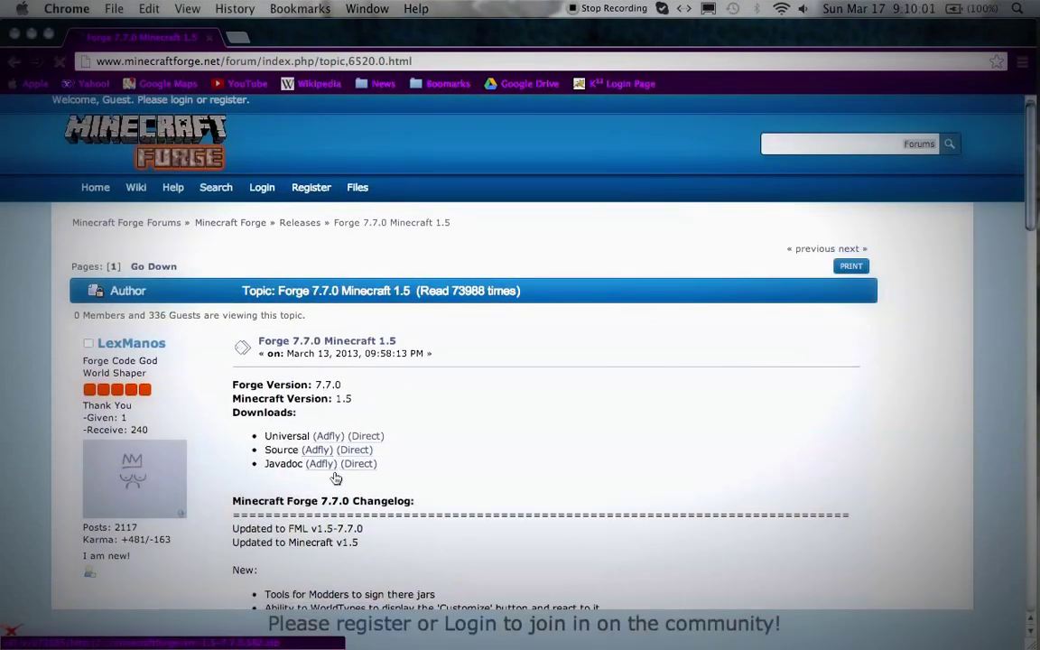
{"action": "left_click", "coordinate": [327, 437]}
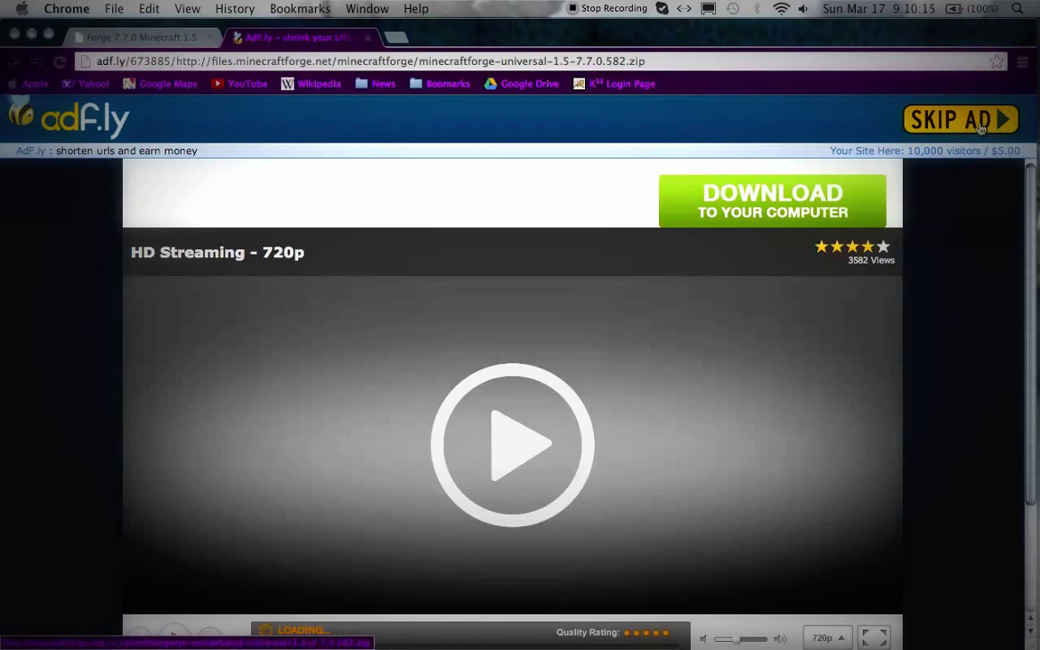
{"action": "left_click", "coordinate": [984, 120]}
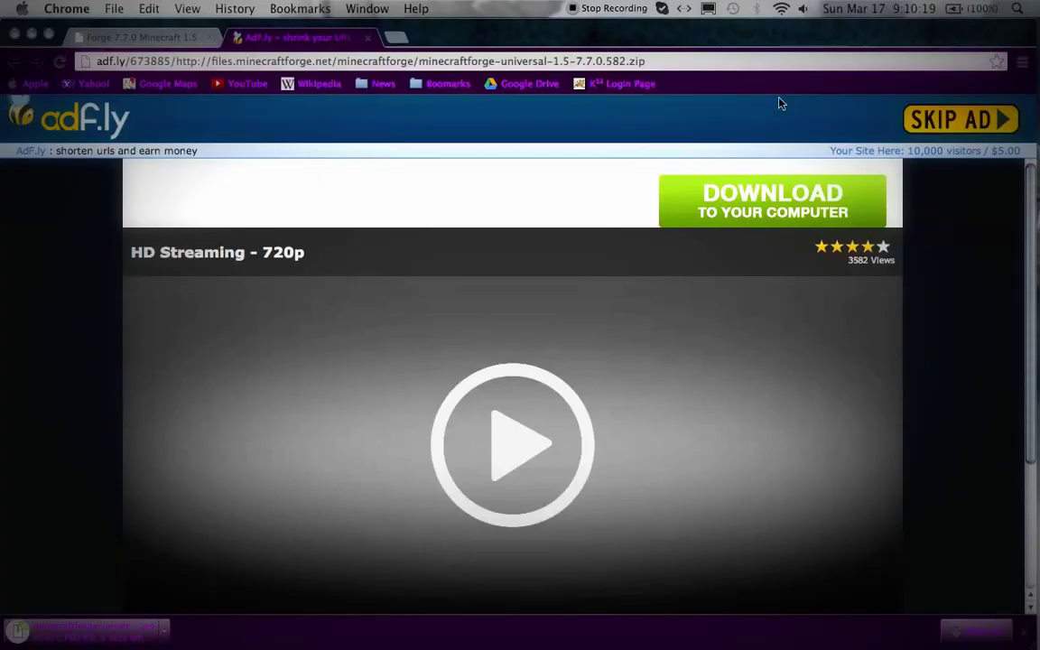
Close the browser window and switch to MagicLauncher by finding it with a Spotlight search
{"action": "key", "text": "F12"}
{"action": "key", "text": "F12"}
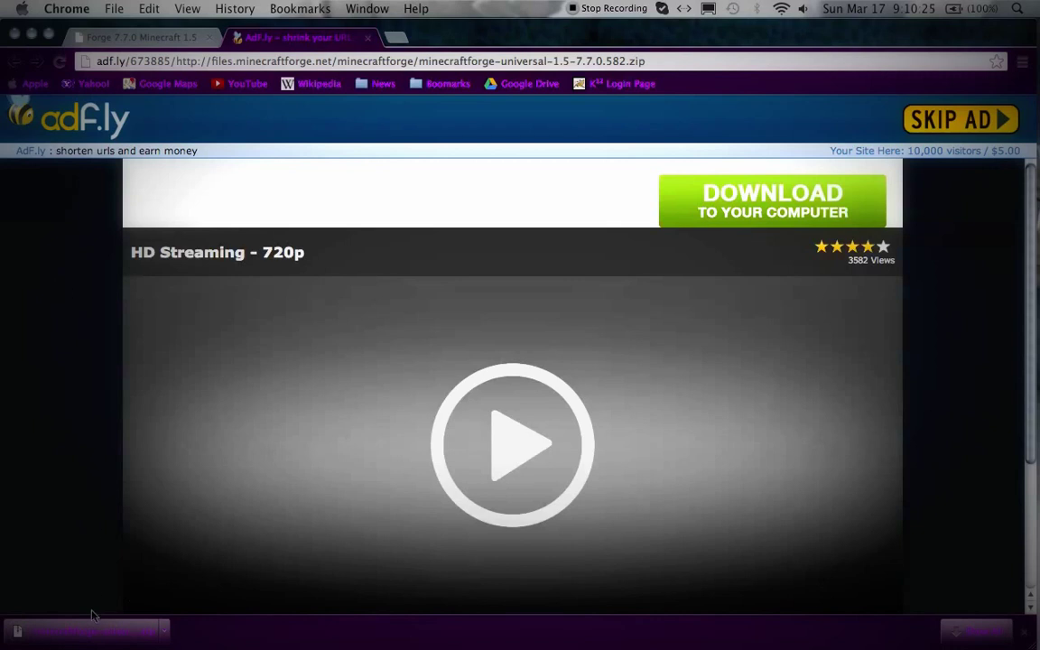
{"action": "left_click", "coordinate": [81, 637]}
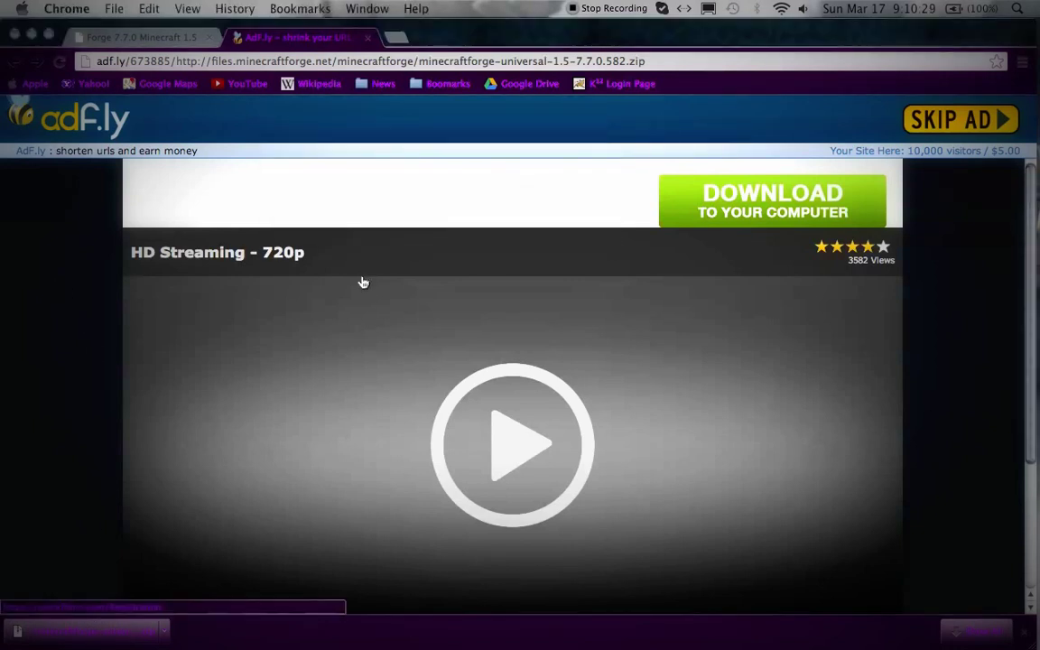
{"action": "left_click", "coordinate": [14, 33]}
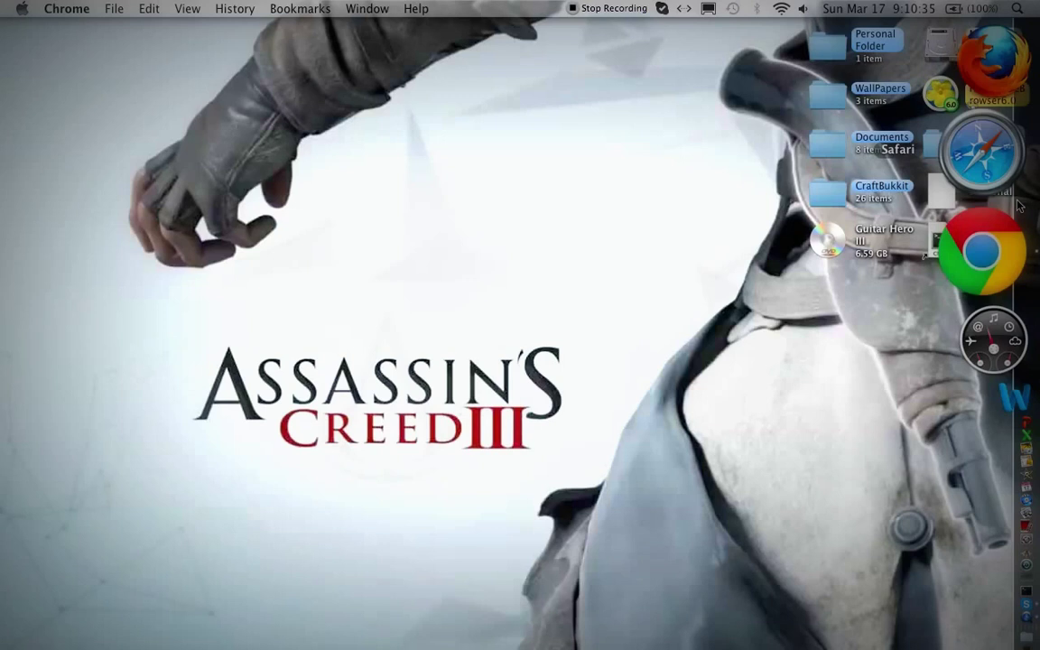
{"action": "left_click", "coordinate": [1019, 7]}
{"action": "type", "text": "magic"}
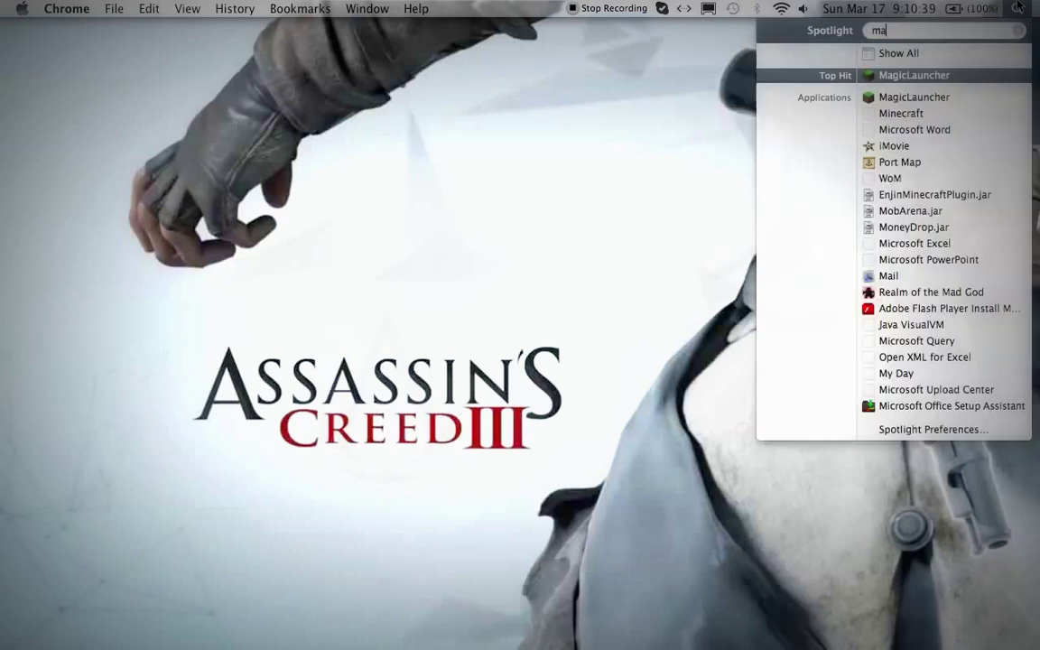
{"action": "left_click", "coordinate": [999, 82]}
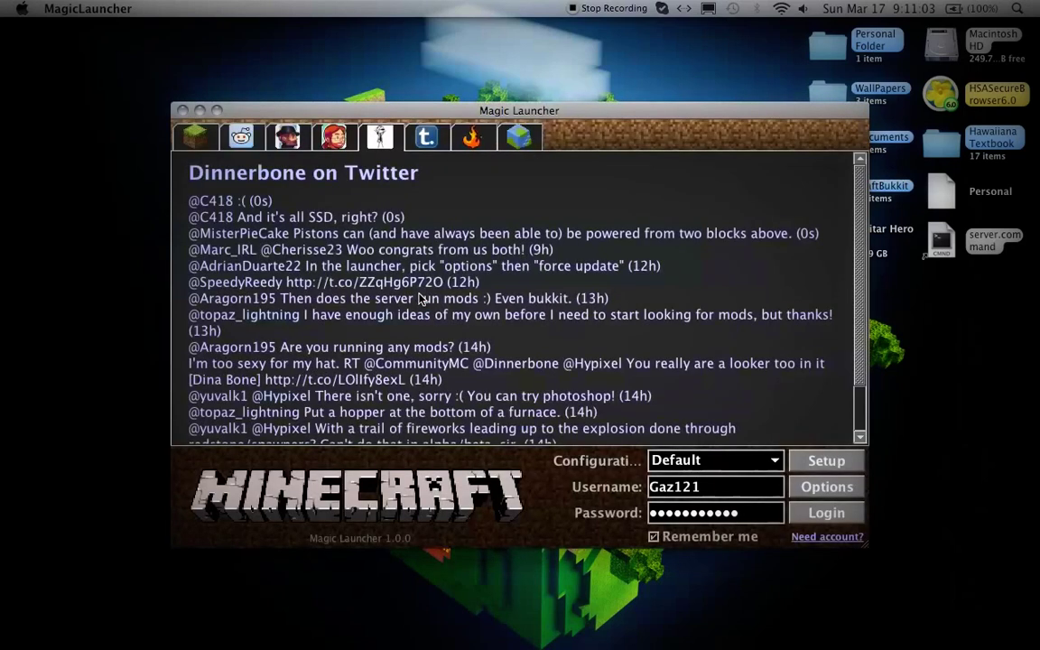
Open the setup of the Default configuration and start adding a mod file
{"action": "left_click", "coordinate": [838, 462]}
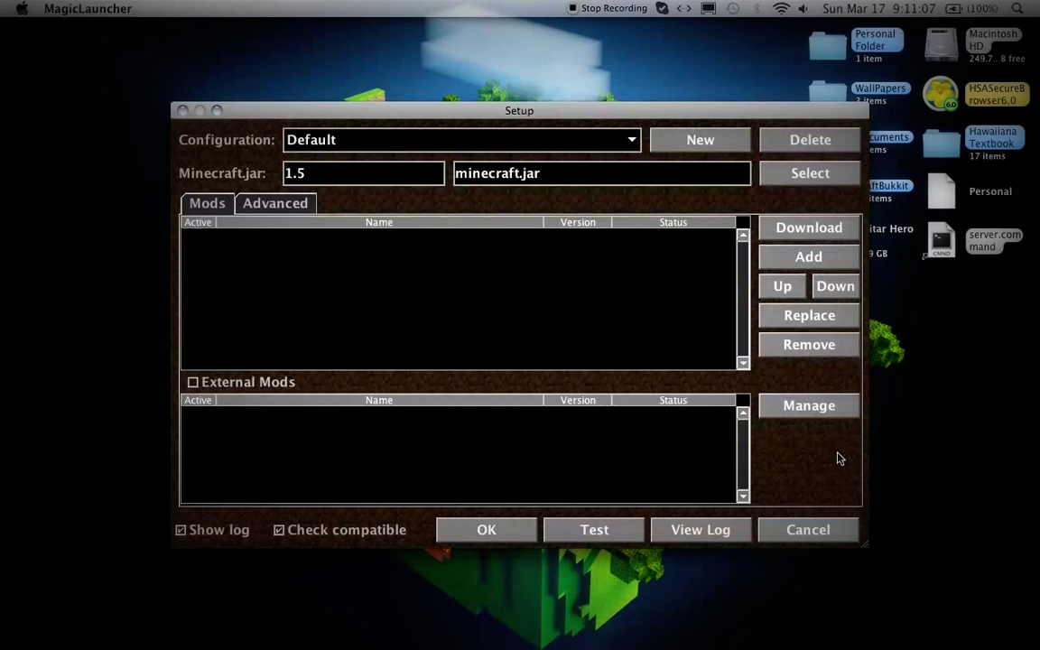
{"action": "left_click", "coordinate": [799, 254]}
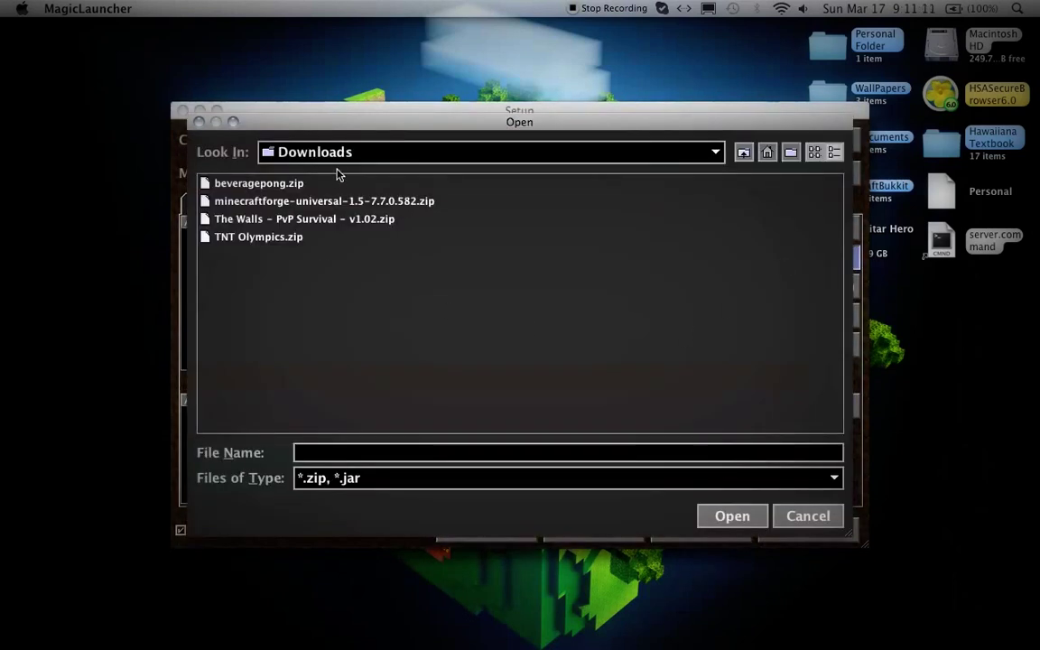
Browse to the Downloads folder directly under the root directory
{"action": "left_click", "coordinate": [341, 153]}
{"action": "left_click", "coordinate": [338, 158]}
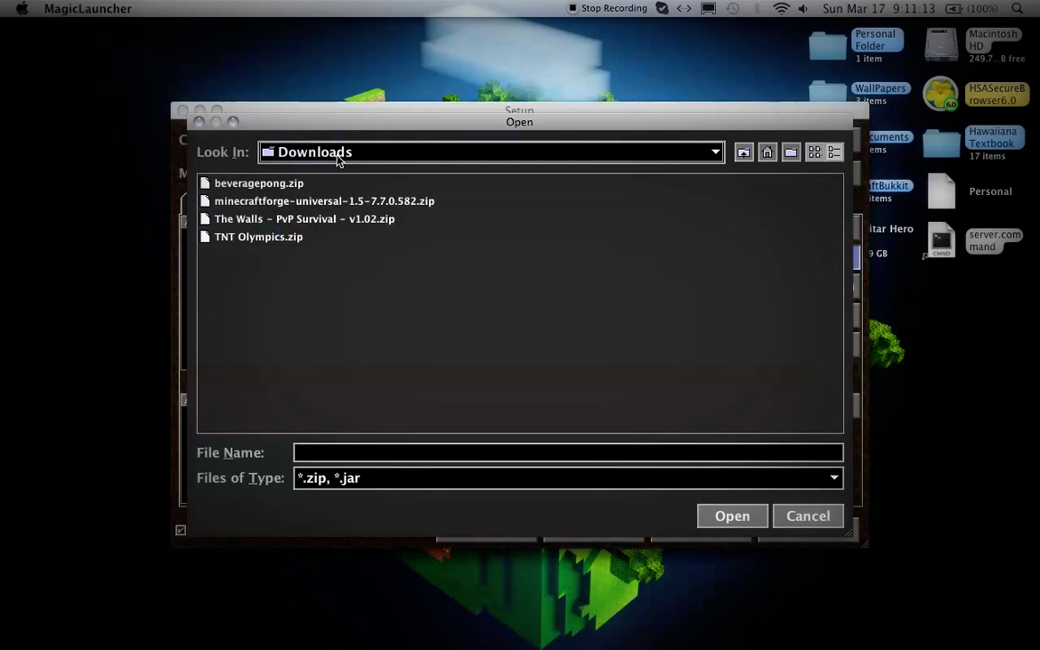
{"action": "left_click", "coordinate": [339, 158]}
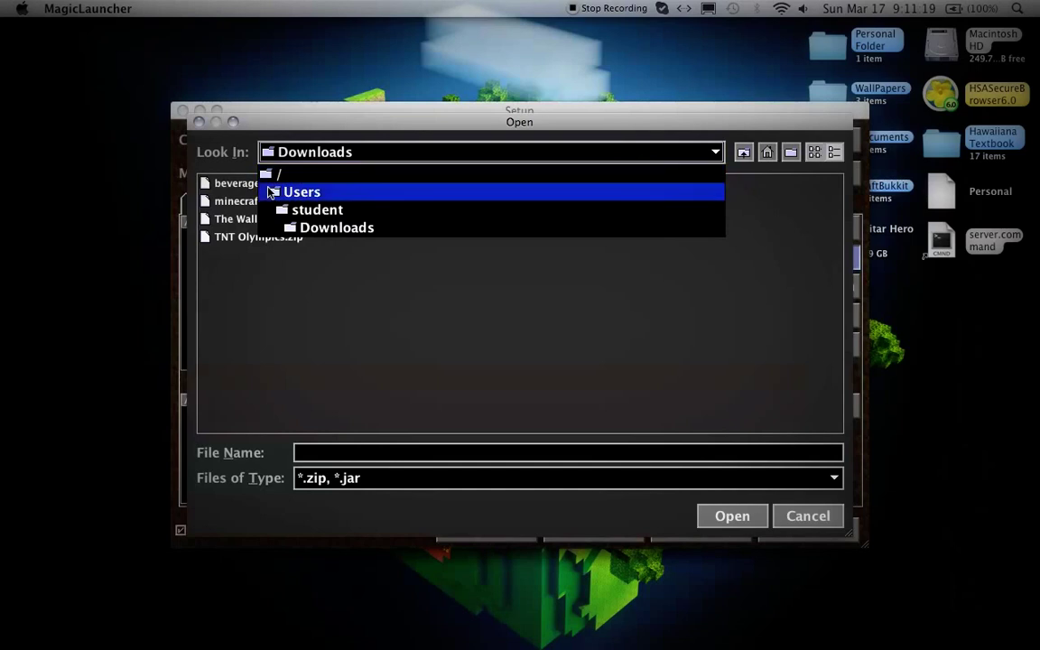
{"action": "left_click", "coordinate": [271, 174]}
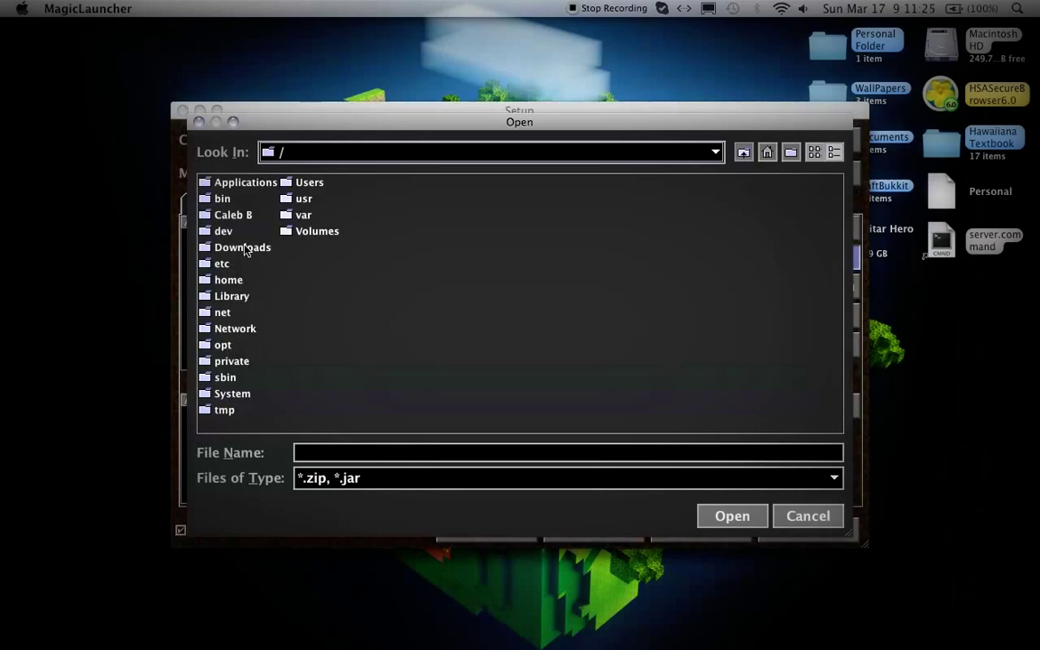
{"action": "left_click", "coordinate": [246, 250]}
{"action": "left_click", "coordinate": [242, 249]}
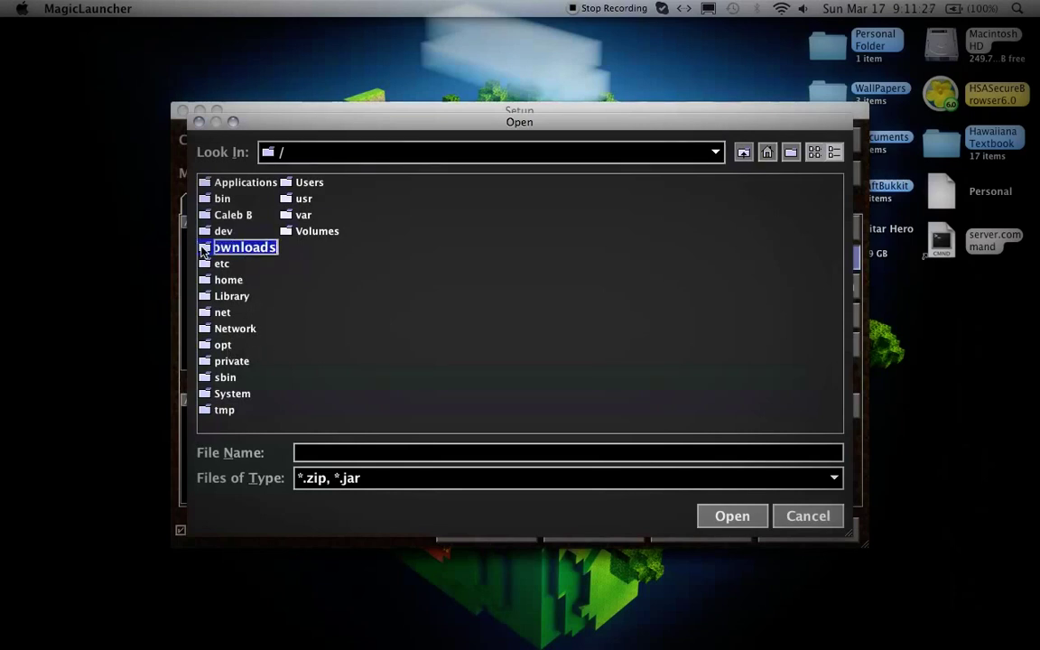
{"action": "double_click", "coordinate": [203, 249]}
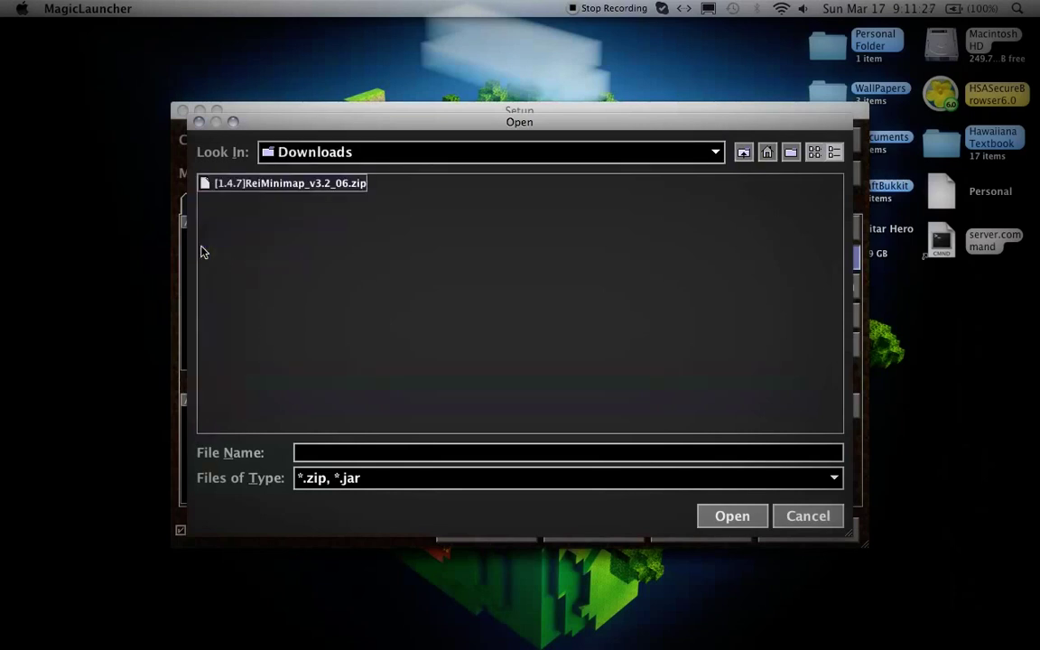
Browse from the root directory through Users and student to that account's Downloads folder
{"action": "left_click", "coordinate": [316, 154]}
{"action": "left_click", "coordinate": [313, 171]}
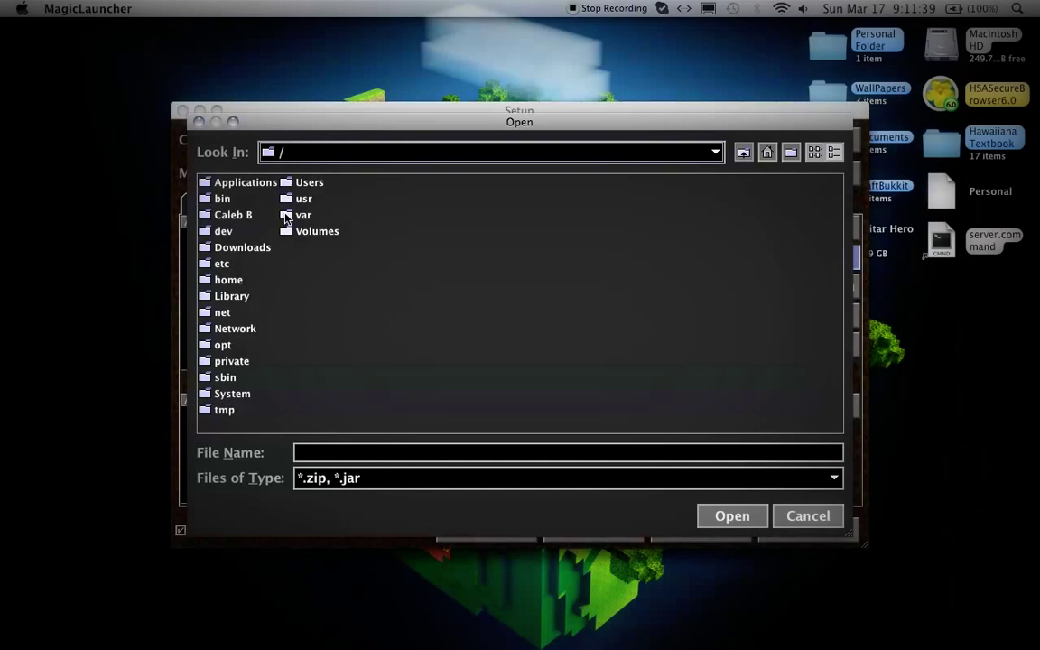
{"action": "double_click", "coordinate": [303, 184]}
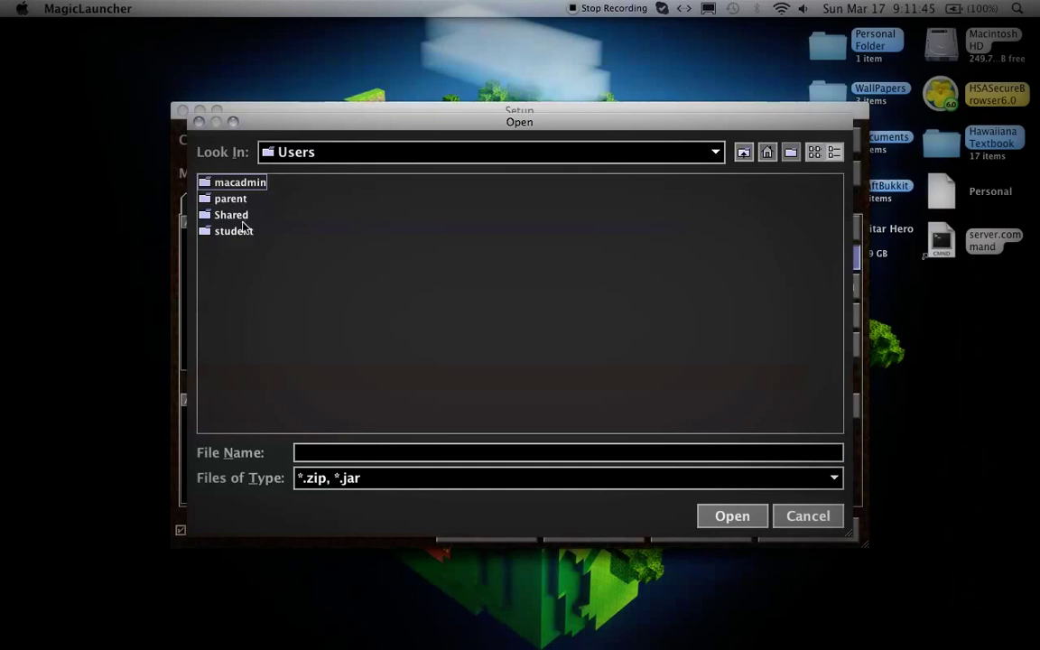
{"action": "left_click", "coordinate": [236, 234]}
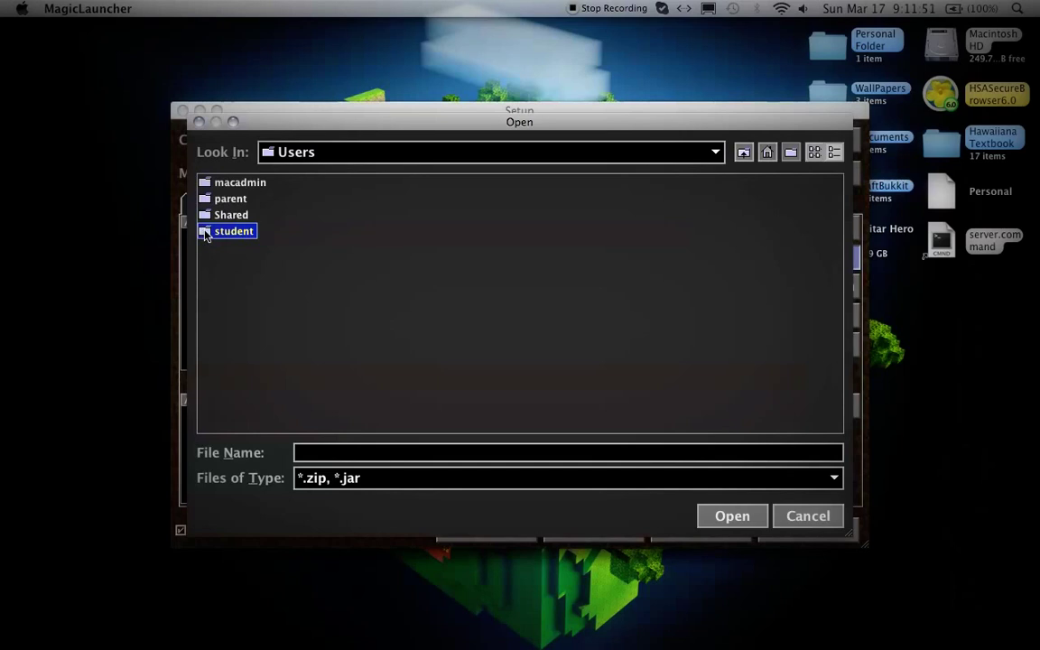
{"action": "double_click", "coordinate": [205, 234]}
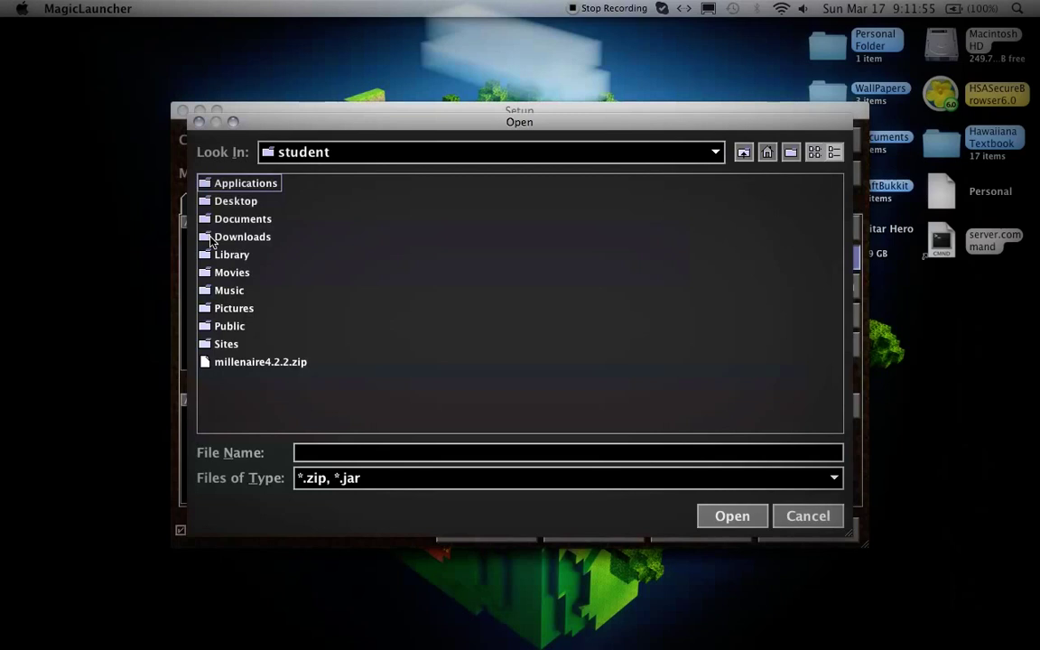
{"action": "left_click", "coordinate": [209, 242]}
{"action": "double_click", "coordinate": [209, 238]}
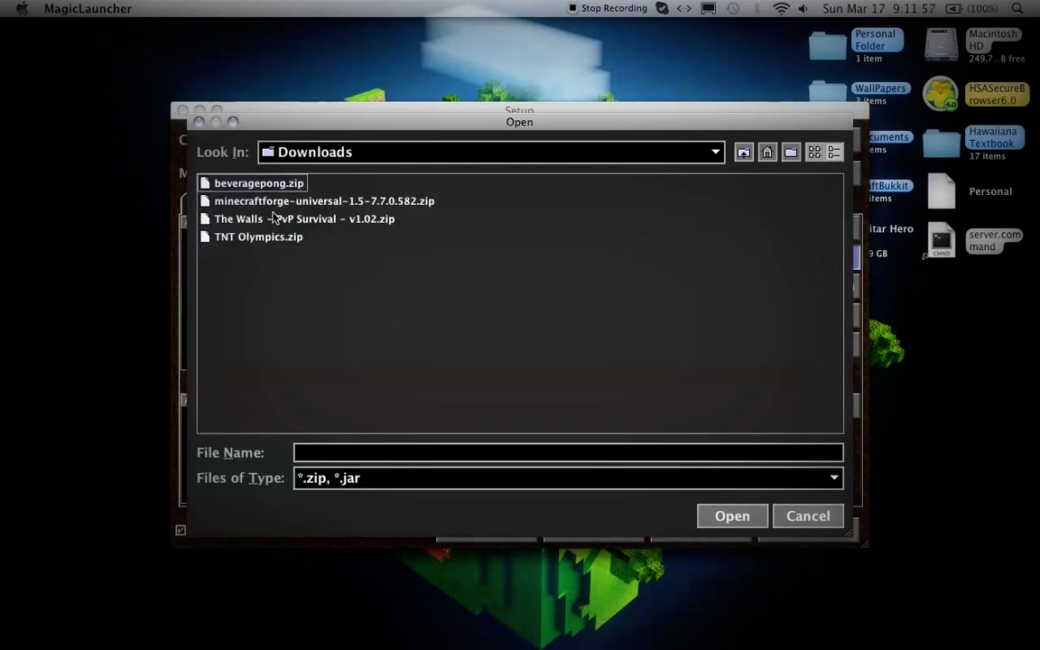
Add minecraftforge-universal-1.5-7.7.0.582.zip to the mod list and confirm the setup
{"action": "left_click", "coordinate": [227, 204]}
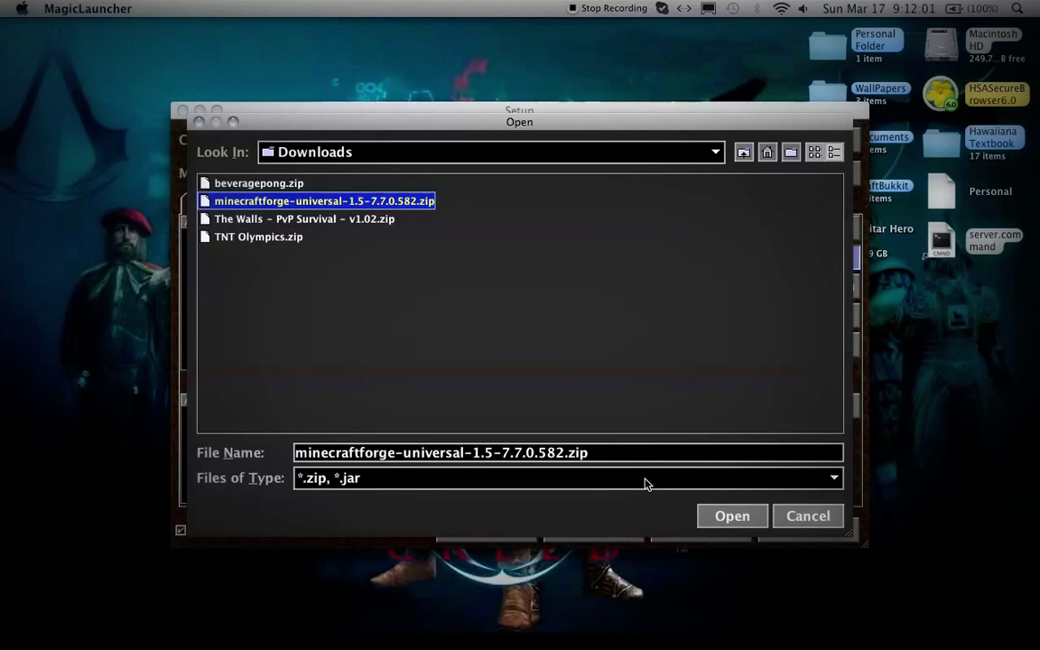
{"action": "left_click", "coordinate": [754, 514]}
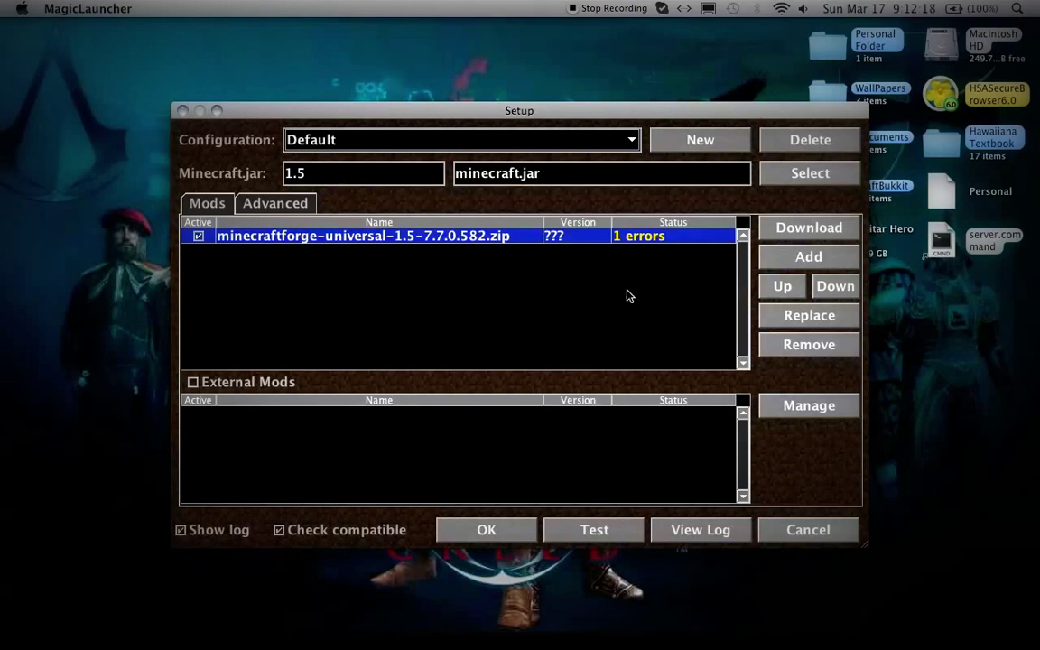
{"action": "left_click", "coordinate": [488, 533]}
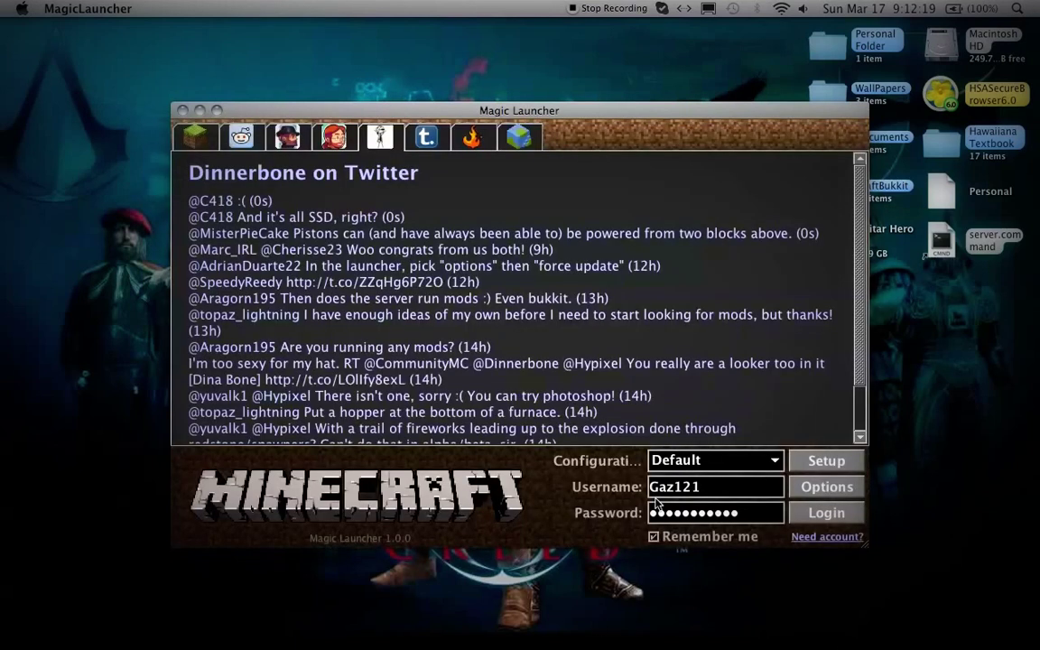
Log in with the saved account to launch Minecraft, and rearrange the Log and FML setup windows while files download
{"action": "left_click", "coordinate": [801, 516]}
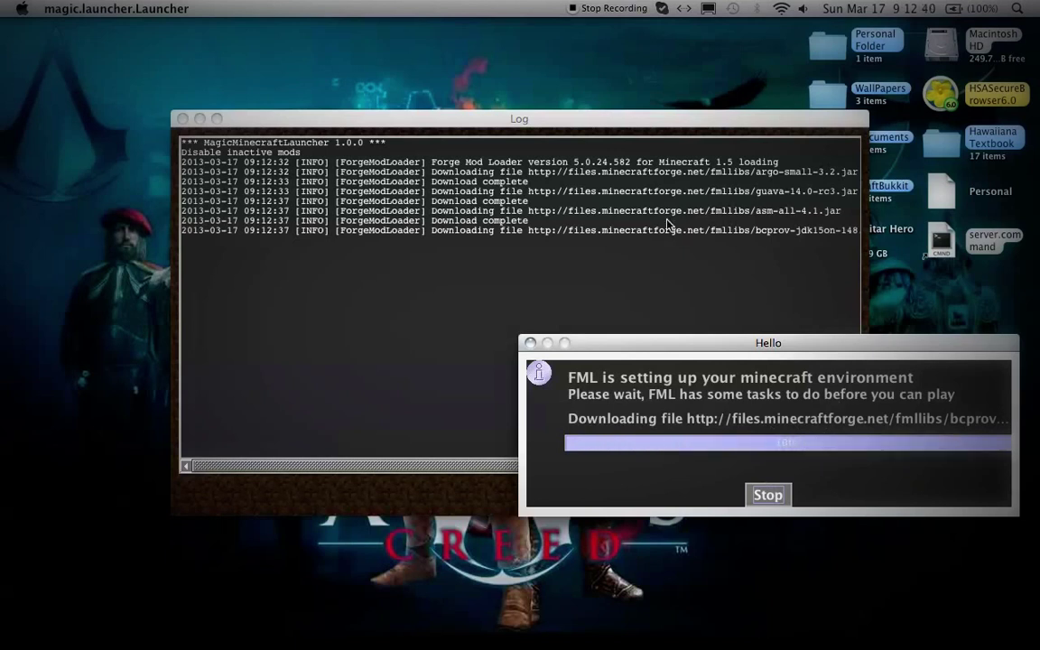
{"action": "mouse_move", "coordinate": [479, 118]}
{"action": "left_mouse_down"}
{"action": "mouse_move", "coordinate": [513, 206]}
{"action": "mouse_move", "coordinate": [488, 109]}
{"action": "mouse_move", "coordinate": [489, 136]}
{"action": "left_mouse_up"}
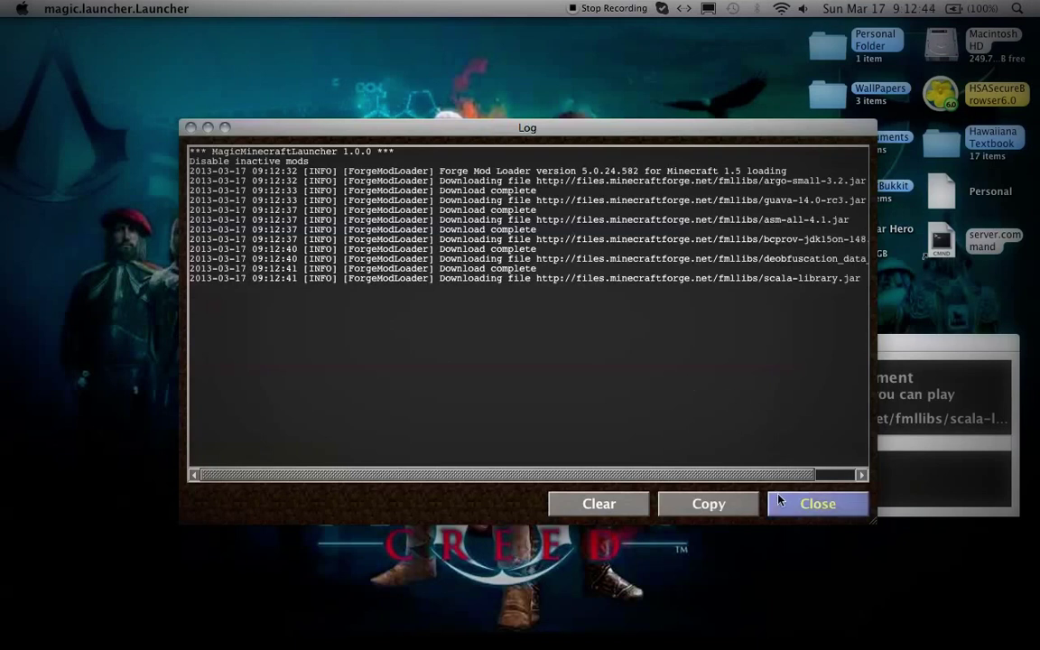
{"action": "left_click_drag", "start_coordinate": [704, 131], "coordinate": [531, 450]}
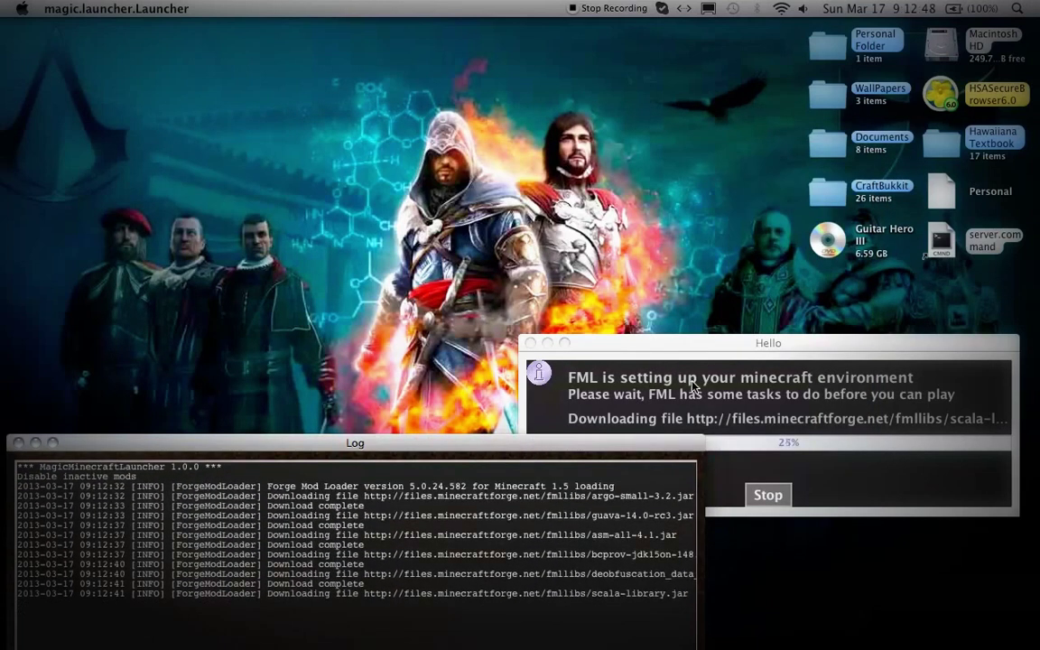
{"action": "left_click", "coordinate": [623, 349]}
{"action": "left_click_drag", "start_coordinate": [695, 348], "coordinate": [190, 31]}
{"action": "left_click_drag", "start_coordinate": [432, 449], "coordinate": [390, 24]}
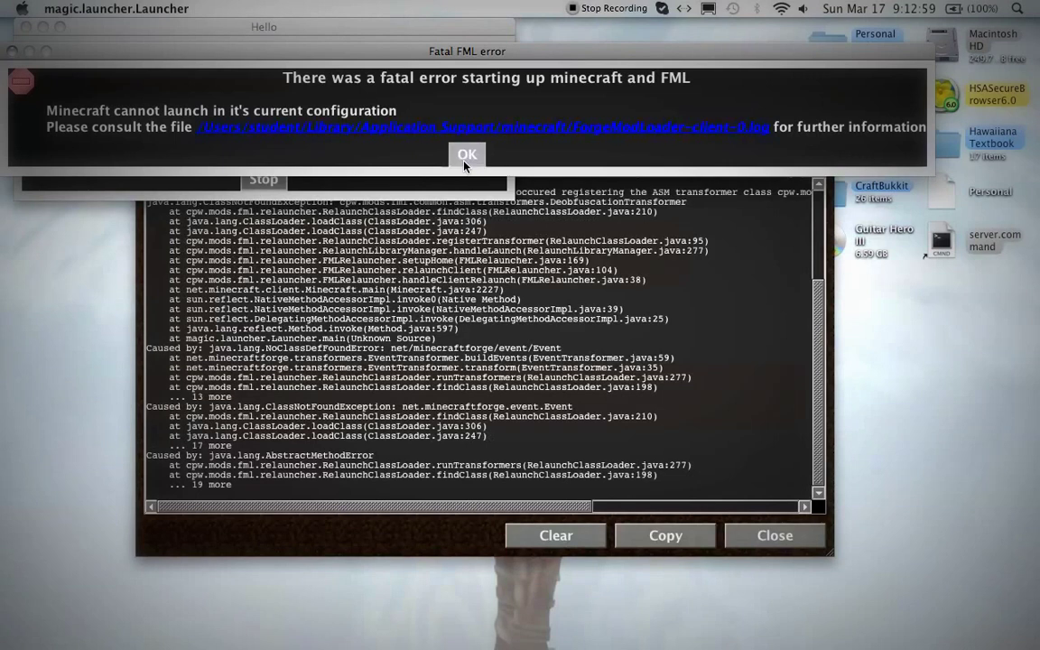
Dismiss the fatal FML error message and try to close the Log window
{"action": "left_click", "coordinate": [466, 155]}
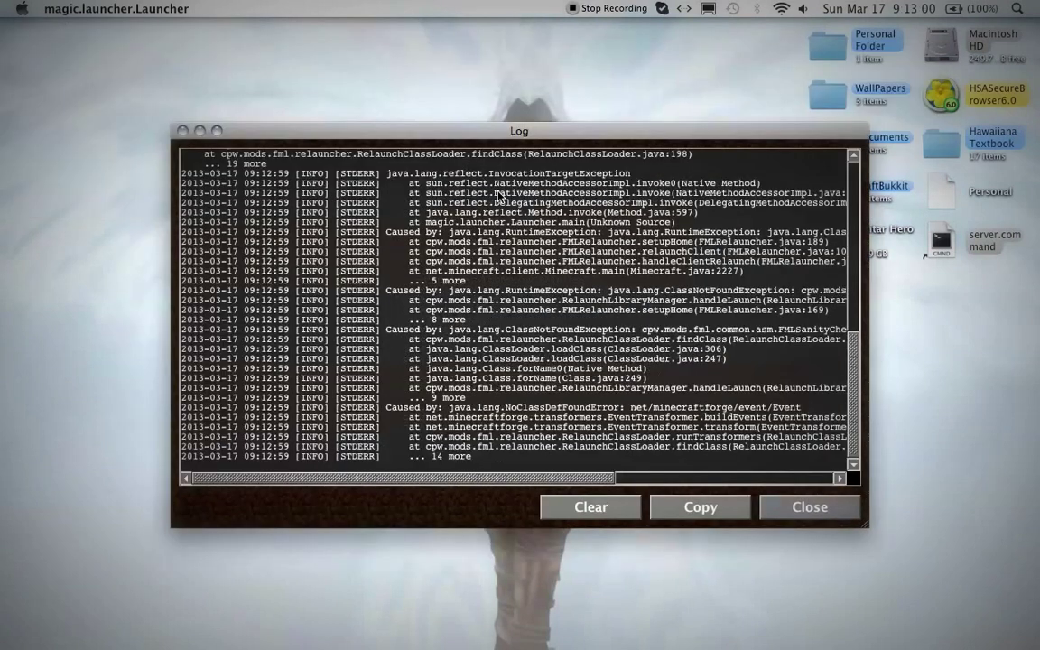
{"action": "left_click", "coordinate": [800, 503]}
{"action": "left_click", "coordinate": [767, 506]}
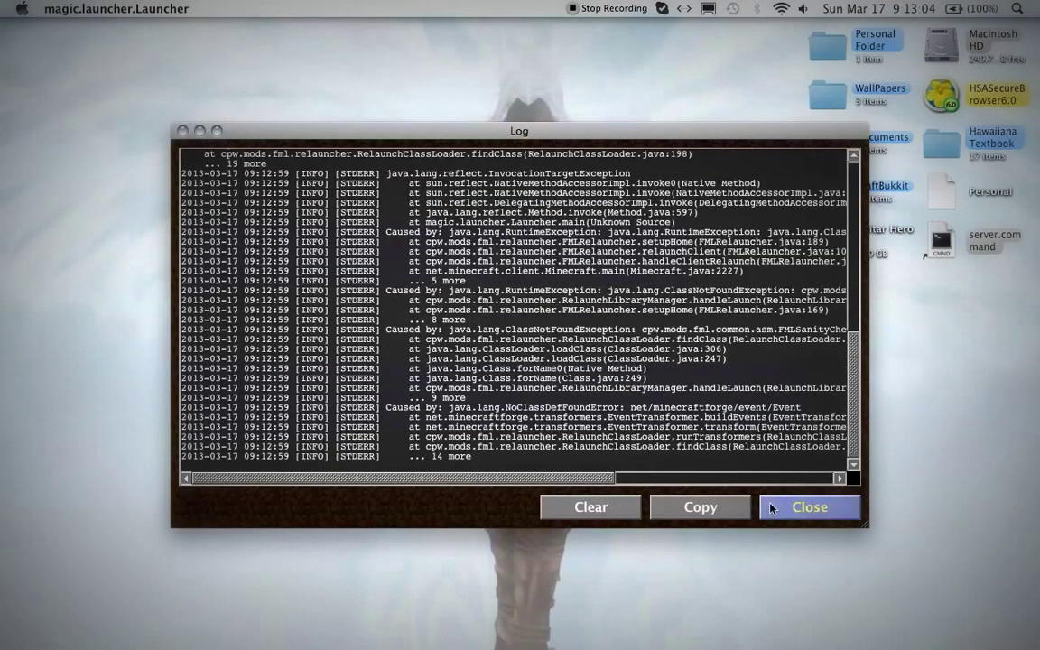
{"action": "left_click", "coordinate": [711, 508]}
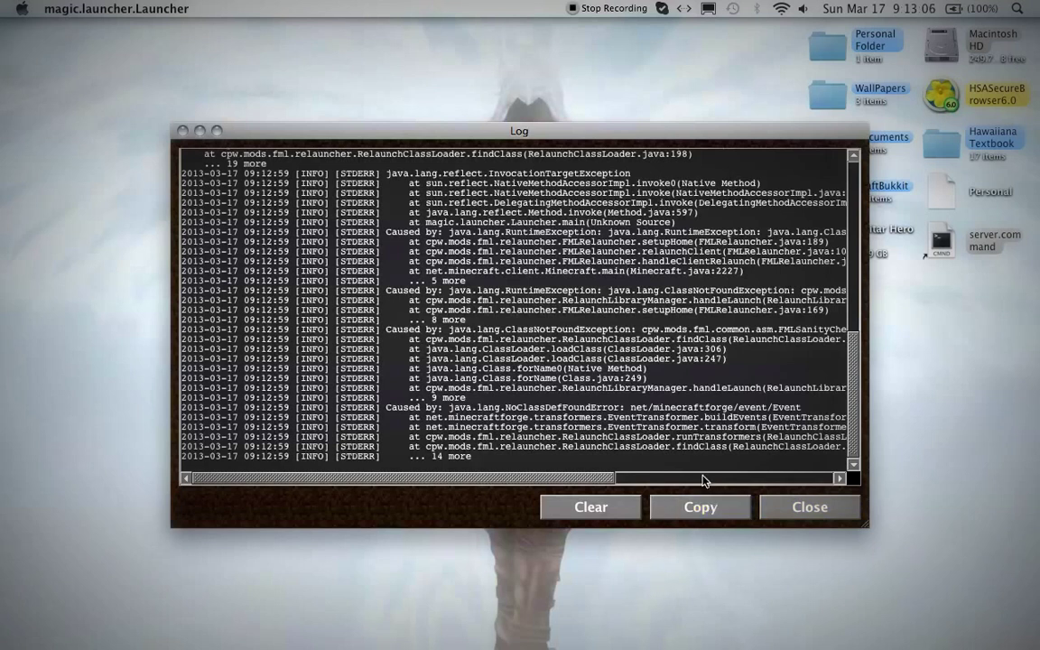
{"action": "left_click", "coordinate": [676, 497]}
{"action": "left_click", "coordinate": [789, 506]}
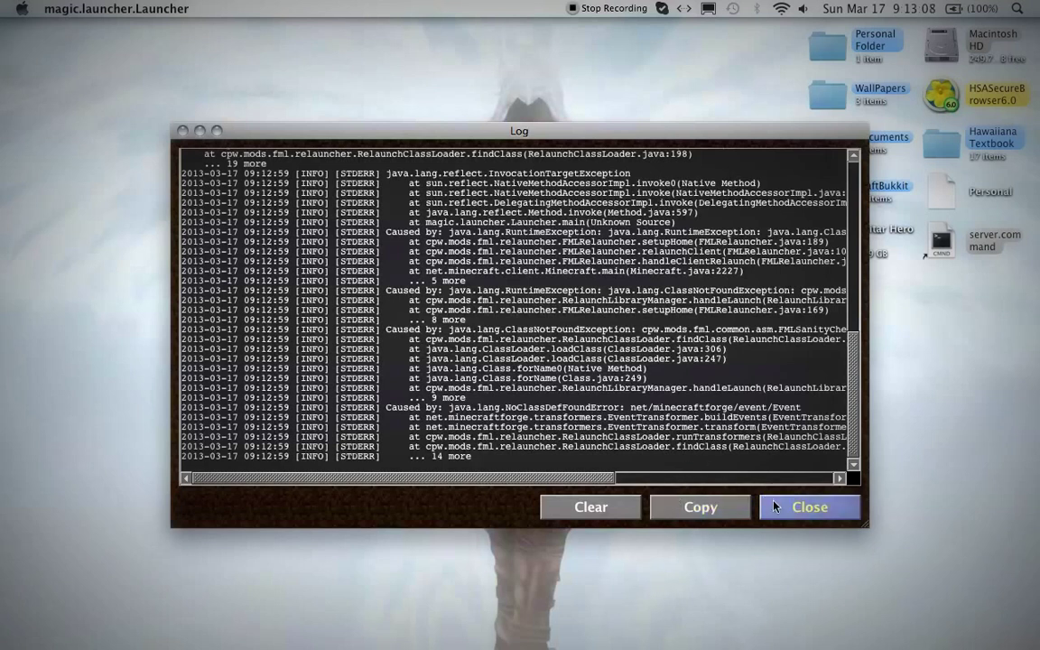